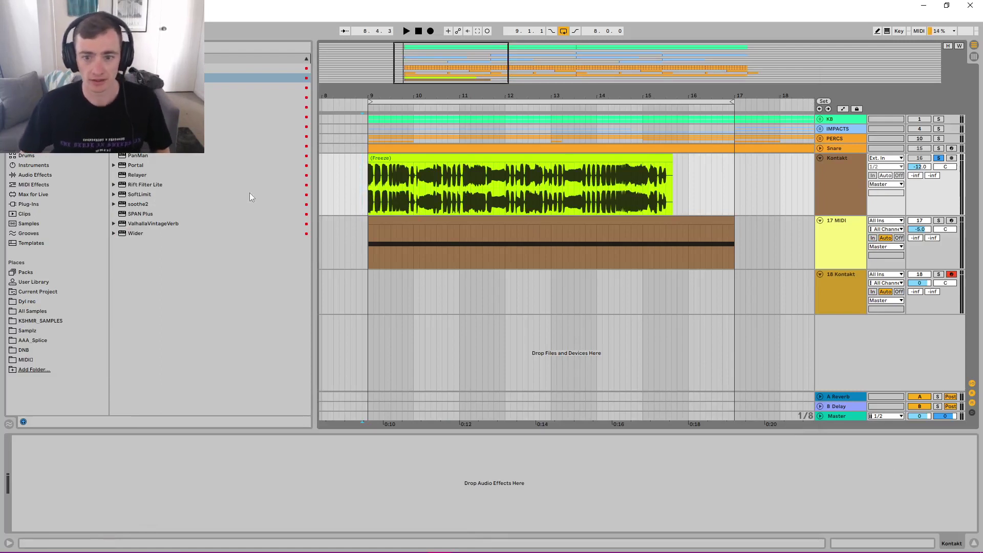
Open the Kontakt instrument on track 18, view the NoizeBreaker Glitches patch, and close its window.
click(570, 158)
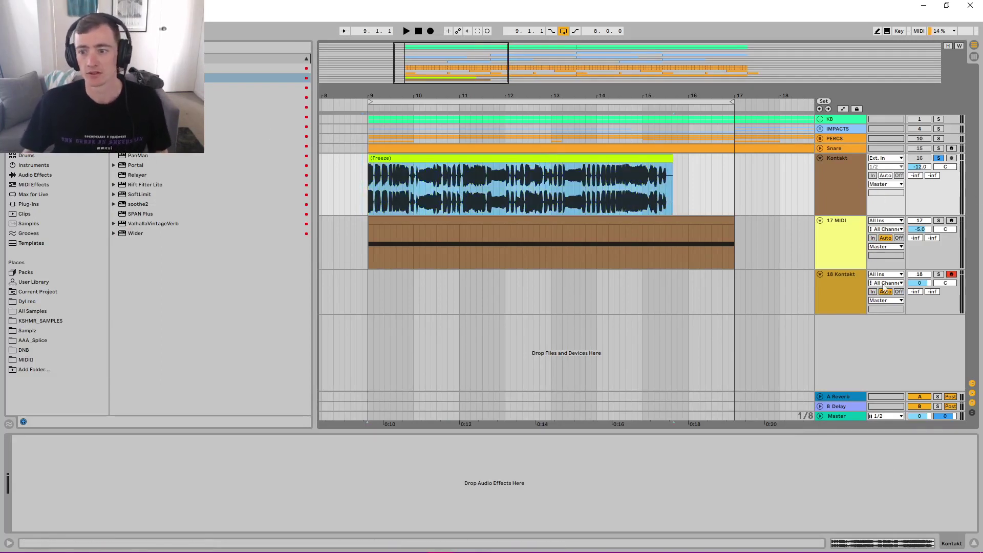
click(367, 297)
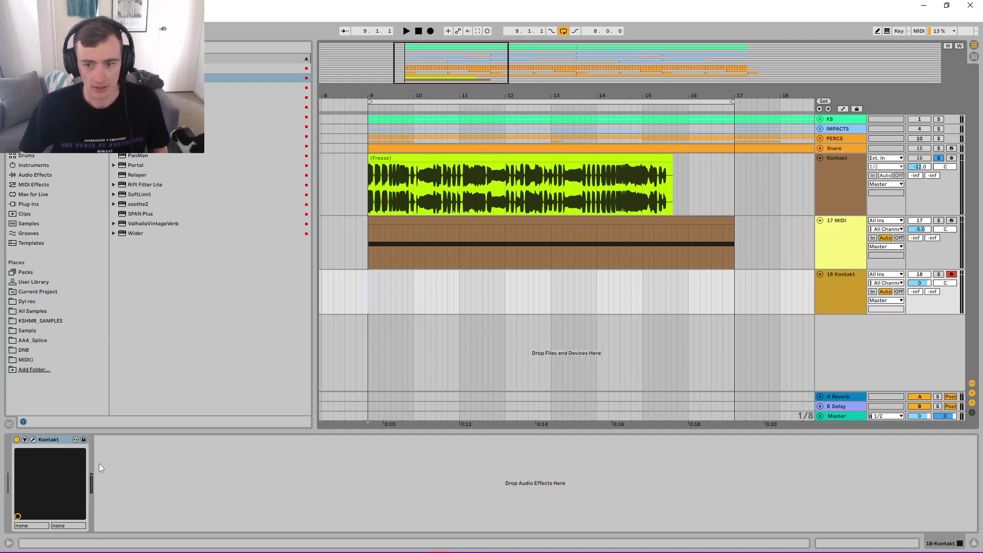
click(33, 440)
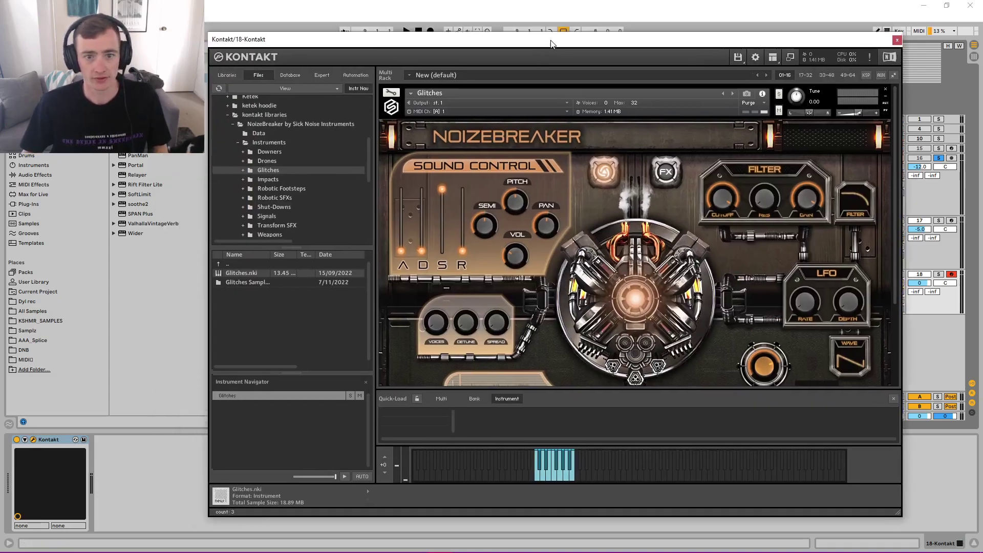
drag(550, 43, 522, 44)
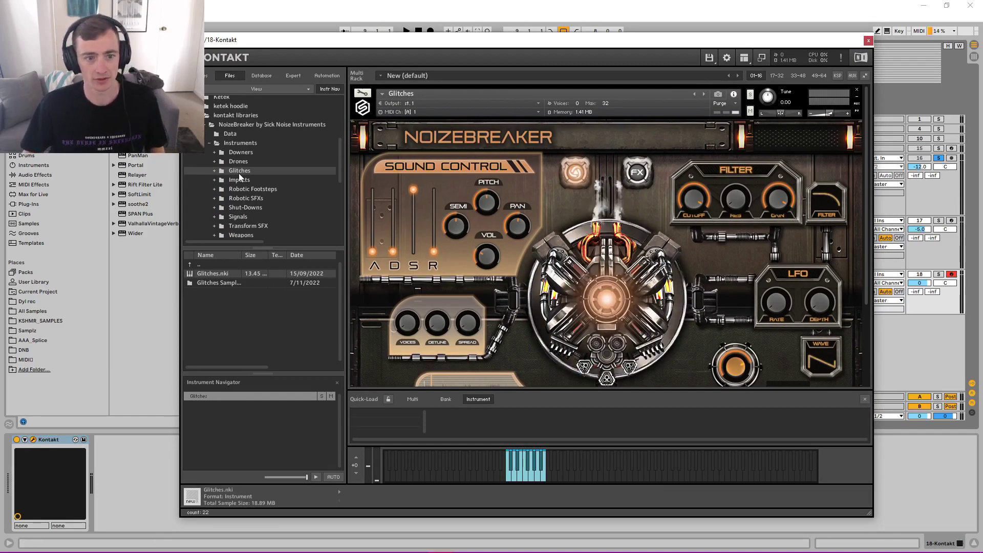
click(869, 41)
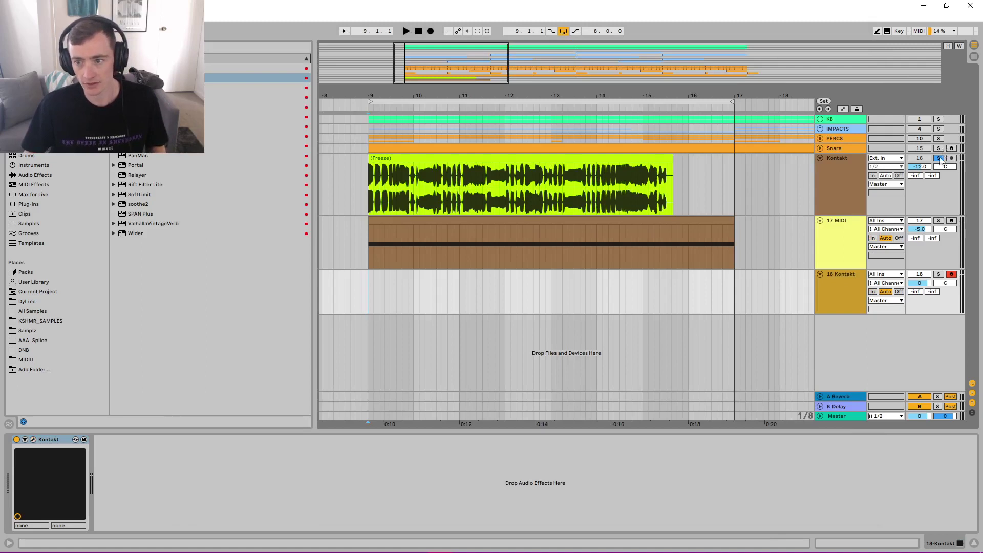
Play the frozen Kontakt glitch audio from bar 9 and stop playback.
click(368, 205)
key(space)
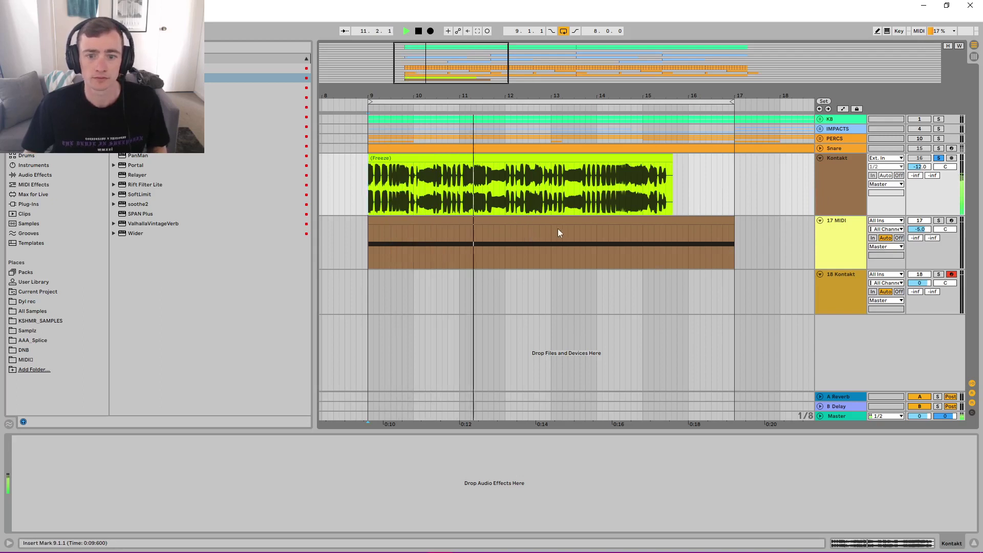
key(space)
Load the frozen Kontakt audio clip as a Simpler sample on MIDI track 17, between the Arpeggiator and the beat repeat rack.
click(369, 299)
click(368, 259)
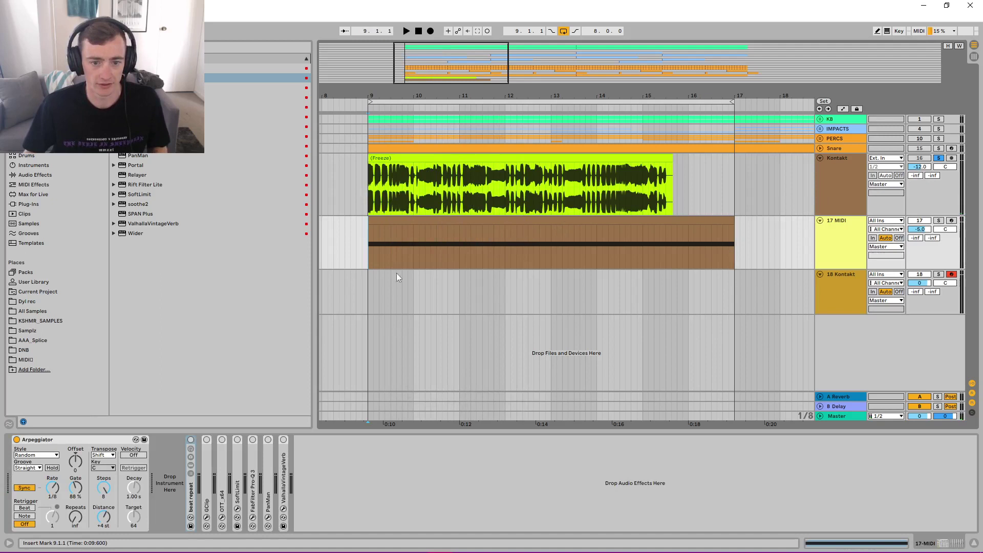
click(368, 202)
click(369, 245)
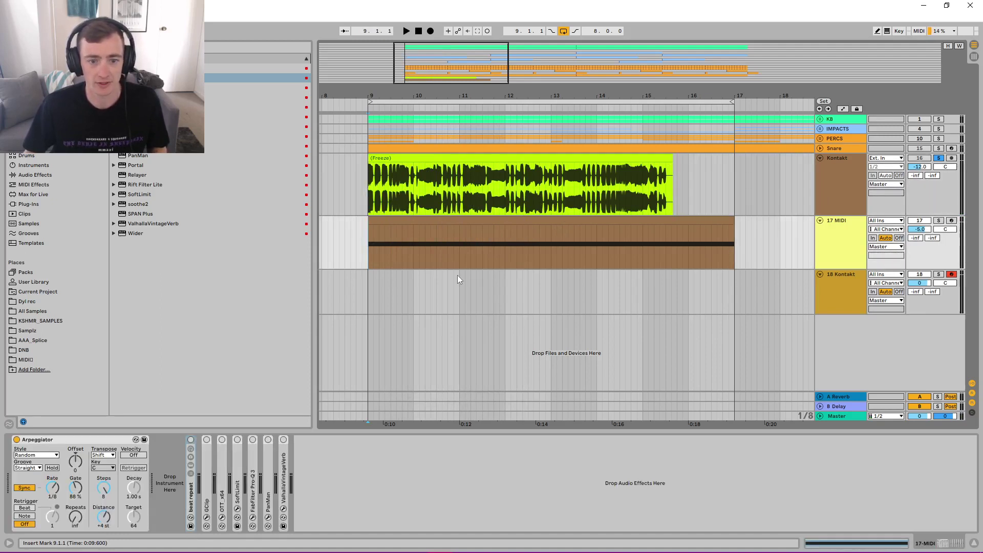
click(472, 213)
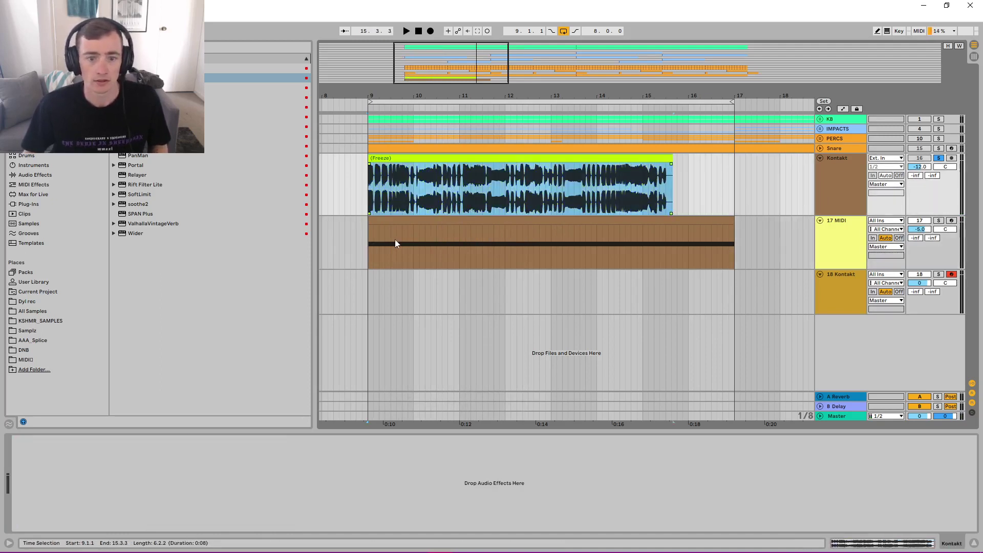
click(395, 243)
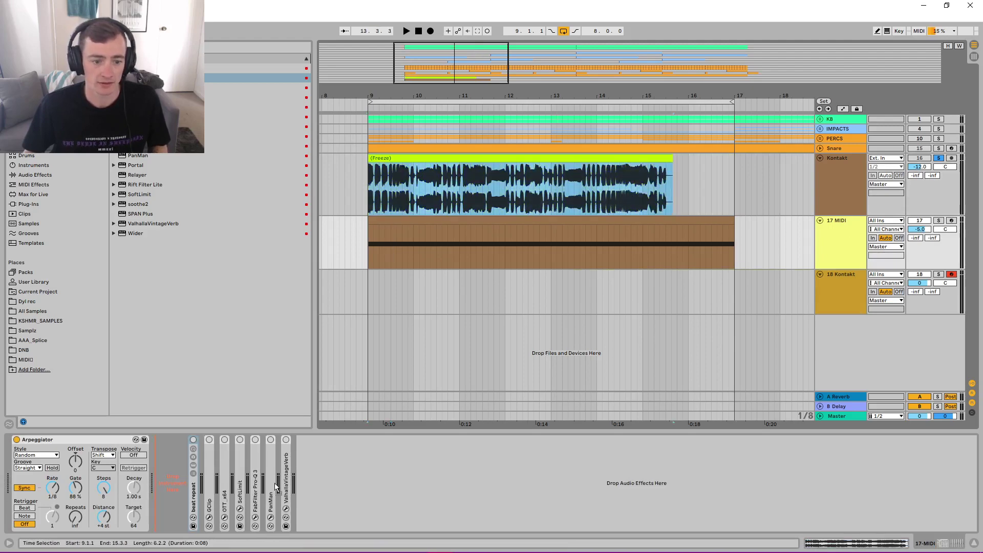
drag(276, 489, 181, 500)
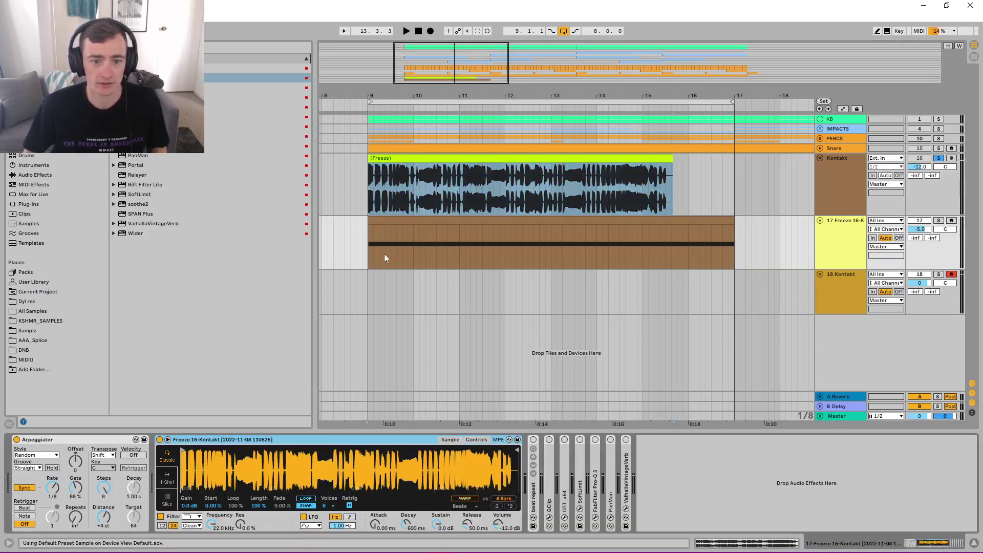
Solo track 17 and switch its Simpler to Slice mode.
click(395, 221)
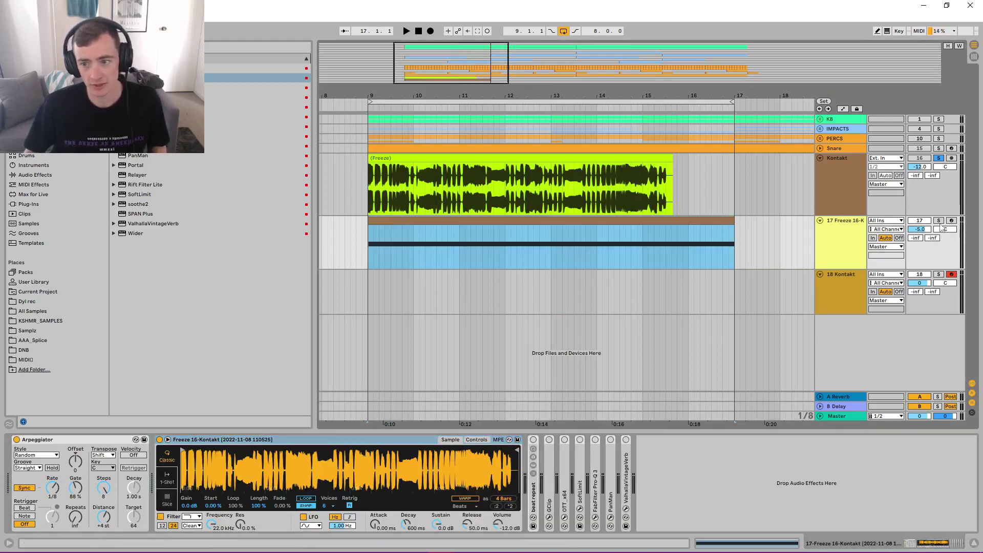
click(939, 220)
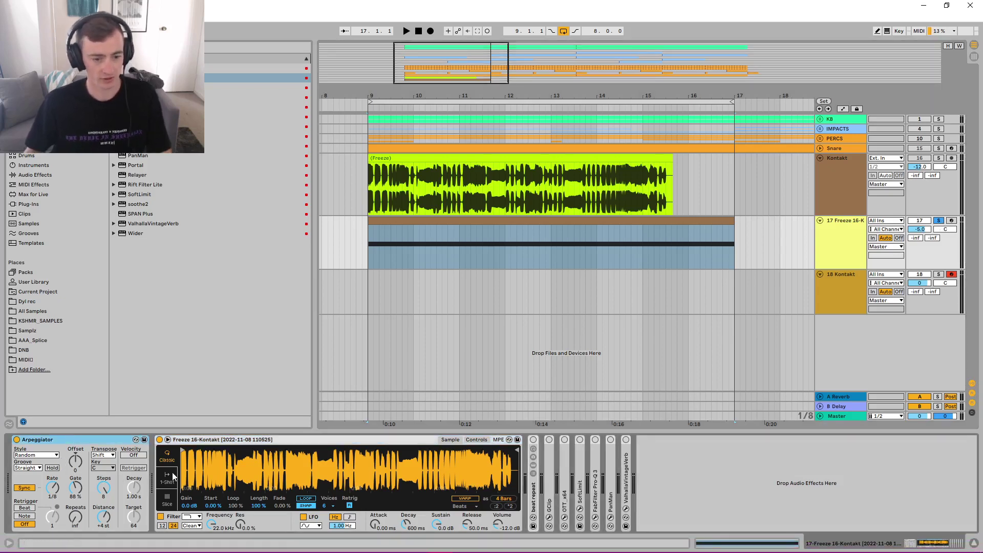
click(171, 500)
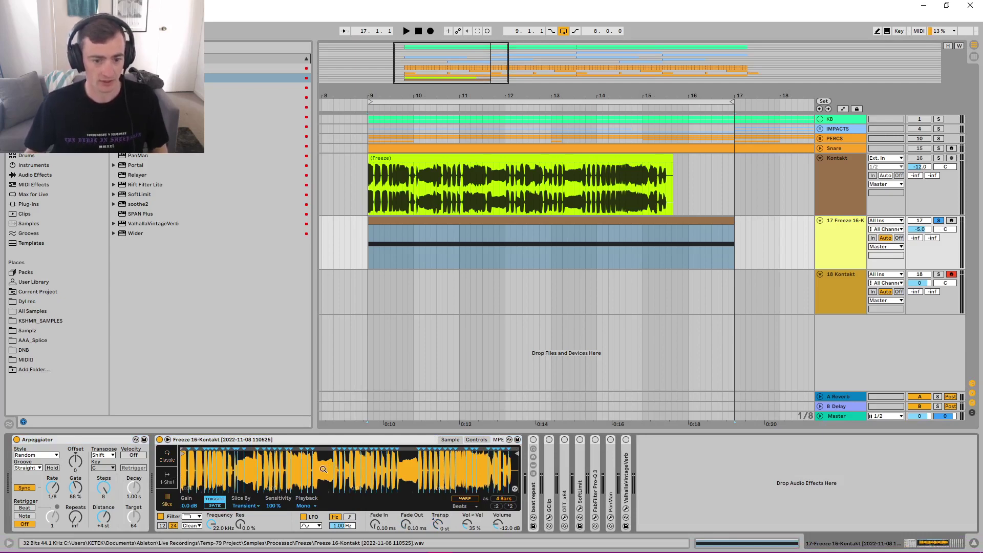
Inspect the transient slices in Simpler's waveform and audition the randomly arpeggiated slices on track 17.
drag(323, 469, 407, 489)
scroll(514, 489, down, 8)
scroll(469, 459, up, 6)
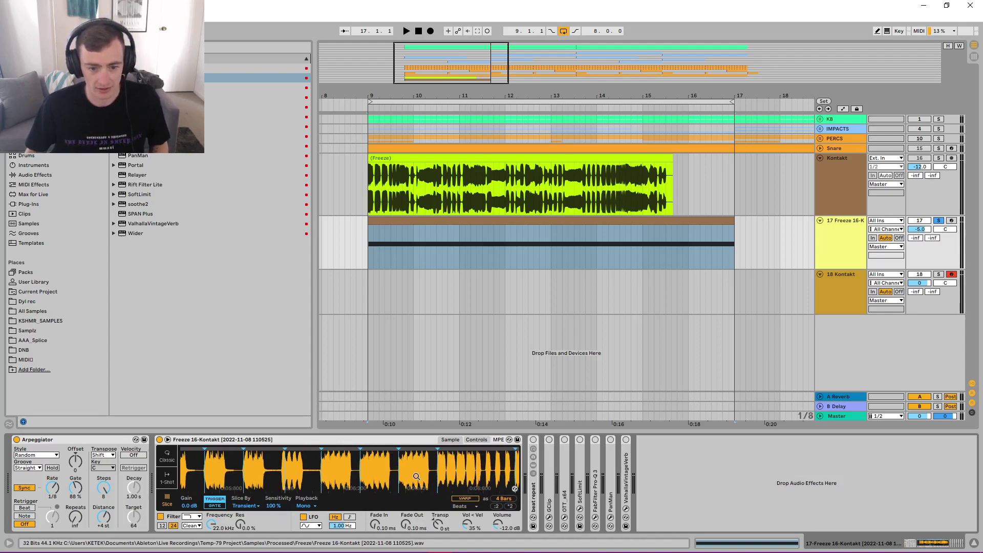
scroll(416, 476, down, 6)
key(q)
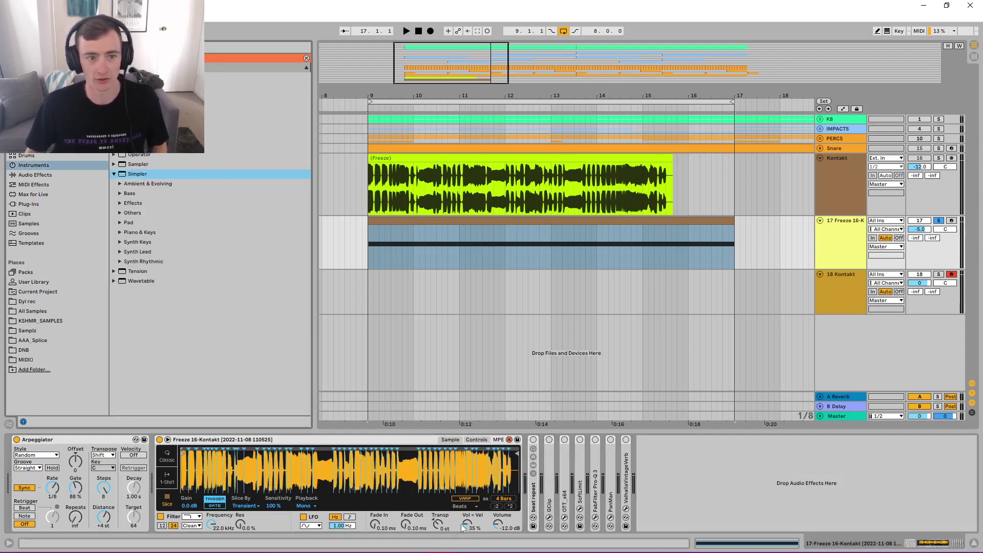
key(q)
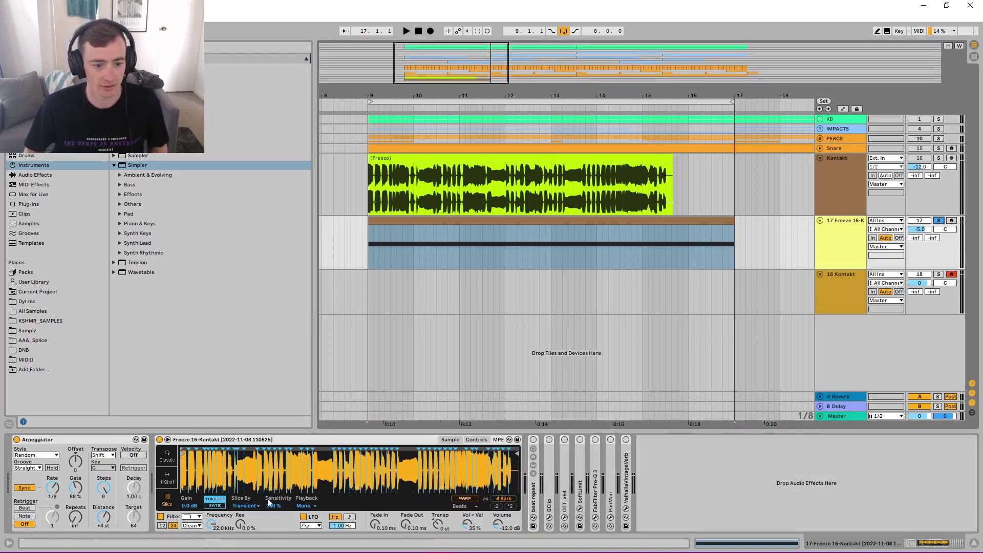
key(space)
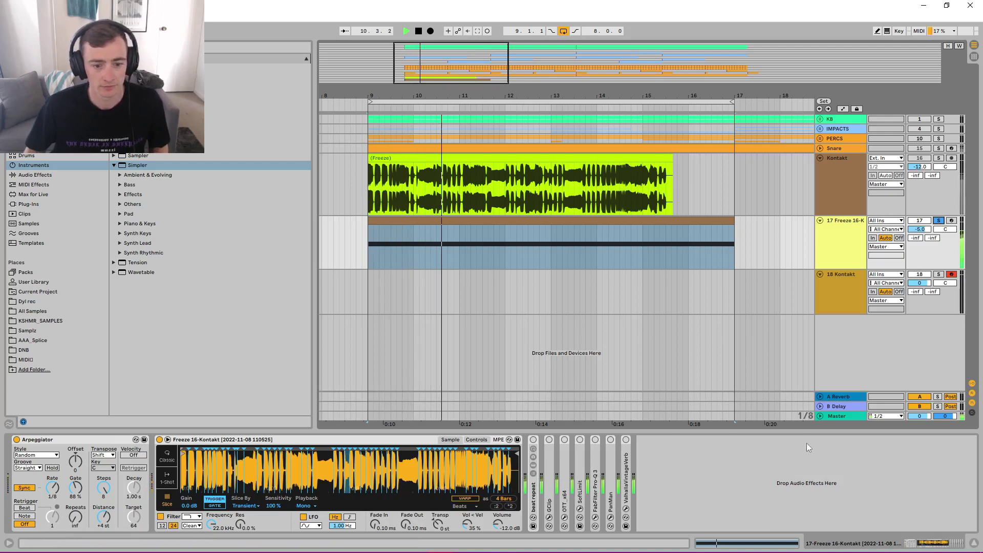
key(space)
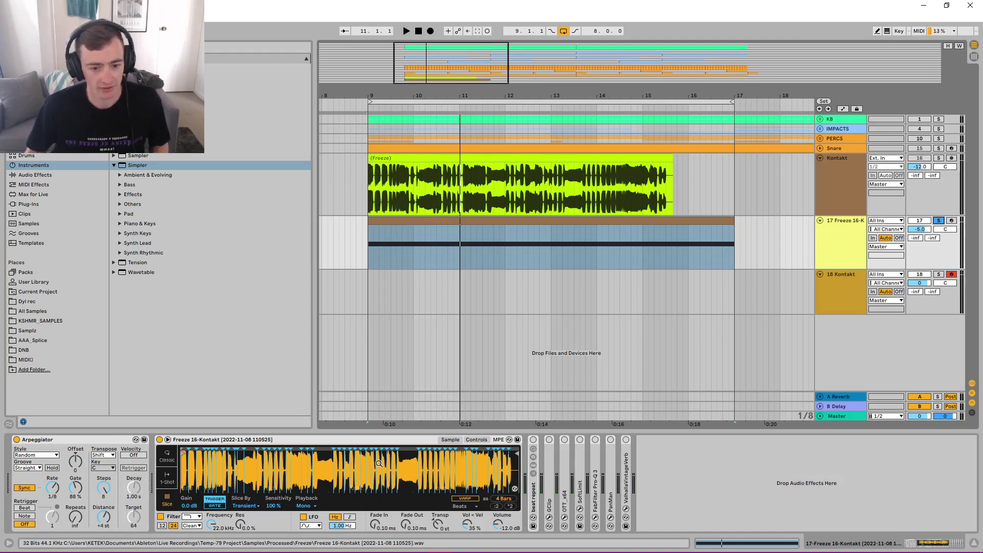
Turn on warping for the Simpler sample, double its warp length, and set the warp mode to Tones.
mouse_move(411, 469)
mouse_down()
mouse_move(411, 489)
mouse_move(405, 469)
mouse_up()
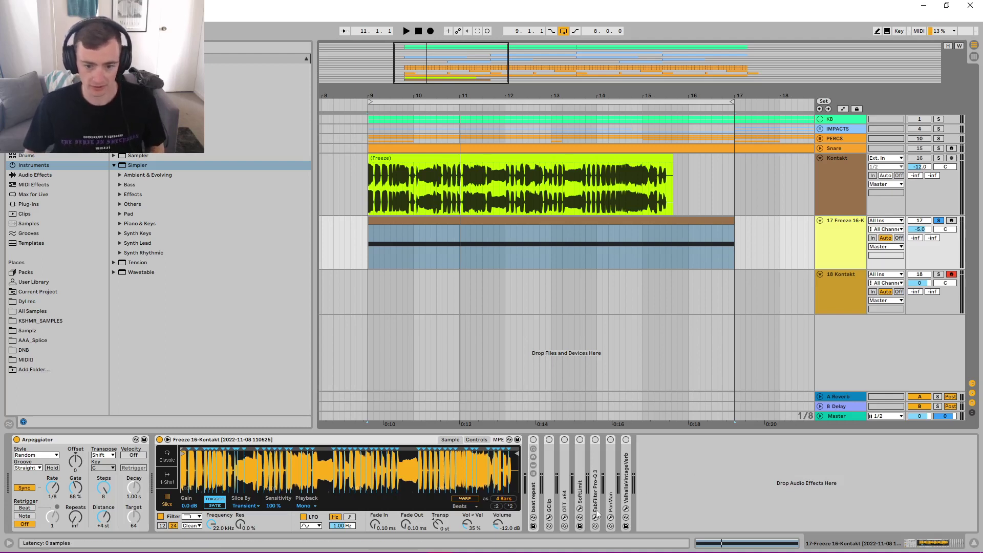
click(464, 500)
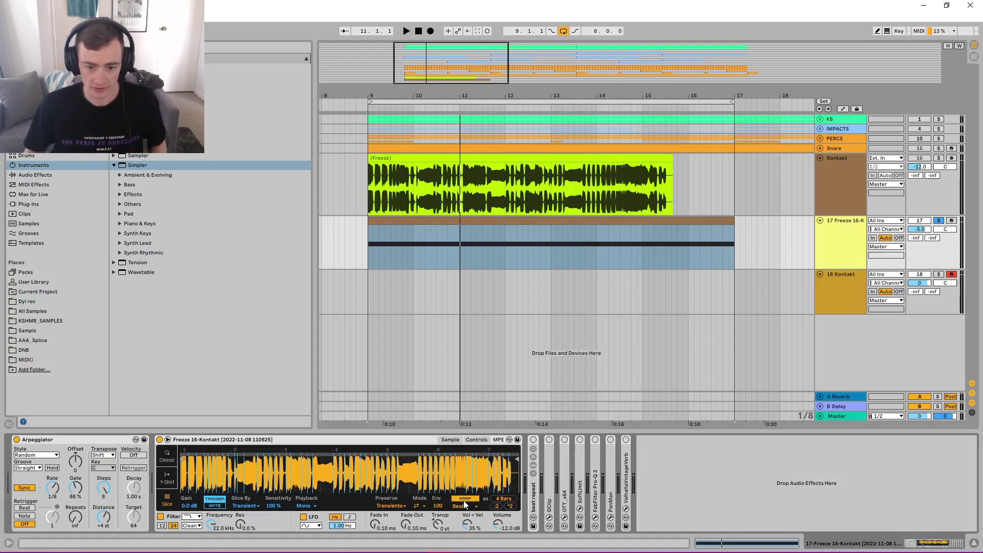
click(511, 505)
click(454, 507)
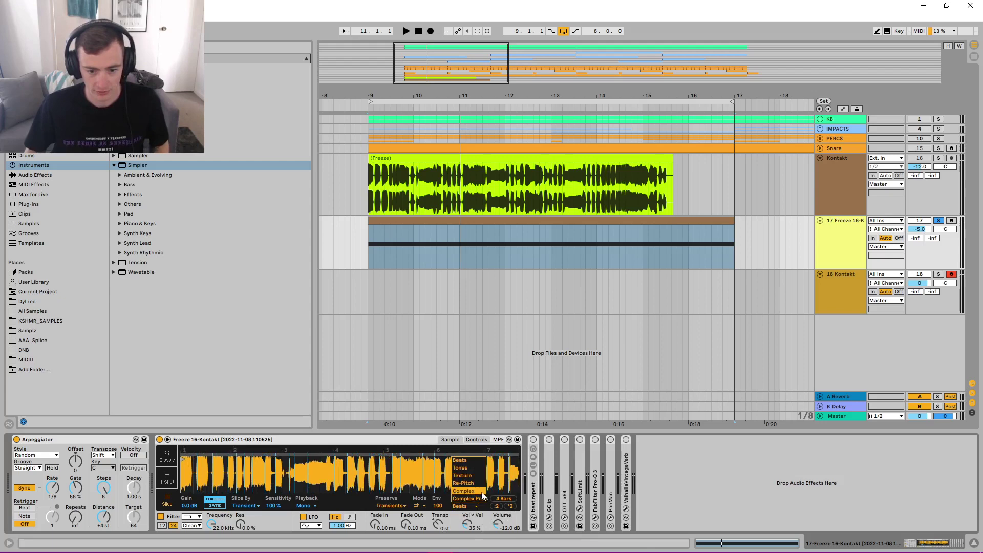
click(474, 467)
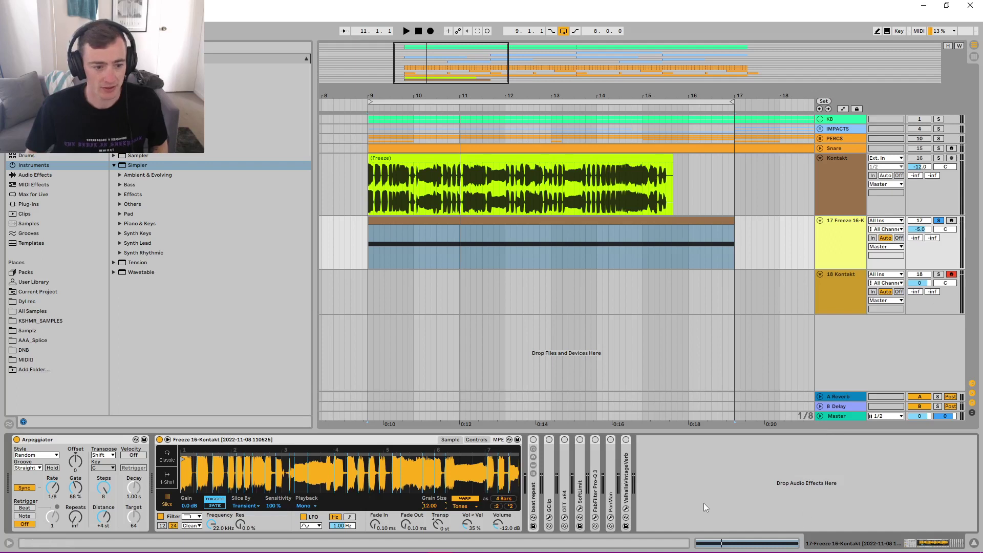
Audition the warped slices on track 17 and review Simpler's available warp modes without changing the current one.
key(space)
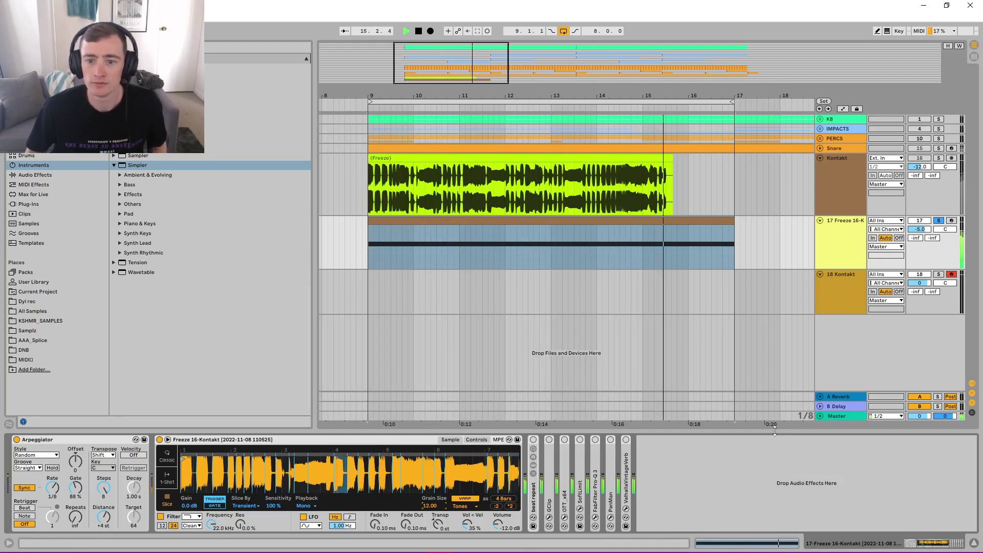
key(space)
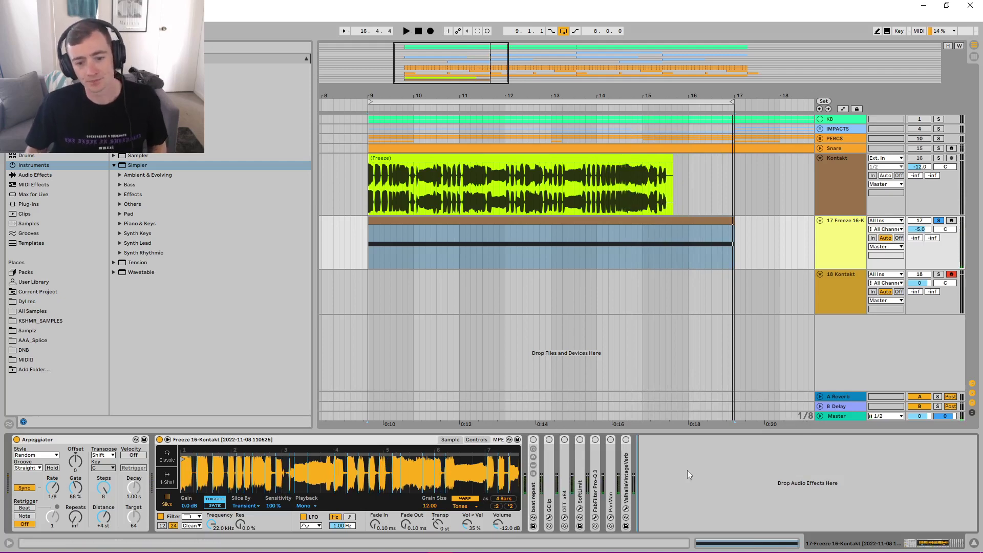
drag(456, 474, 456, 450)
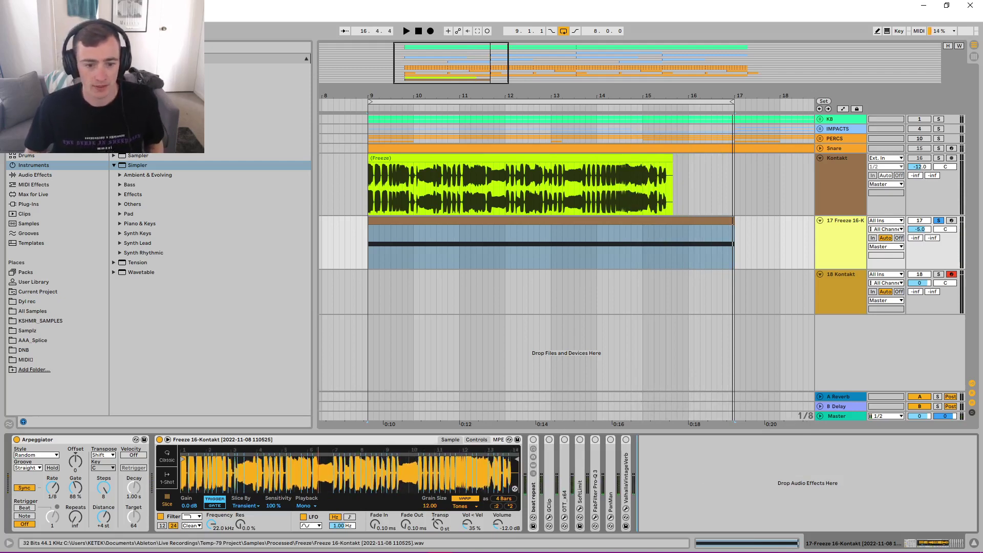
click(463, 507)
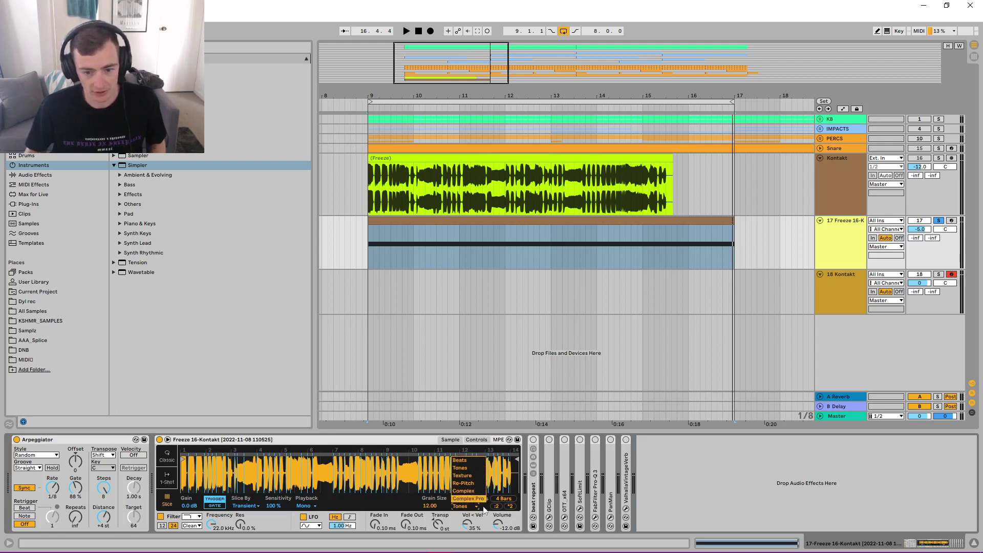
click(712, 468)
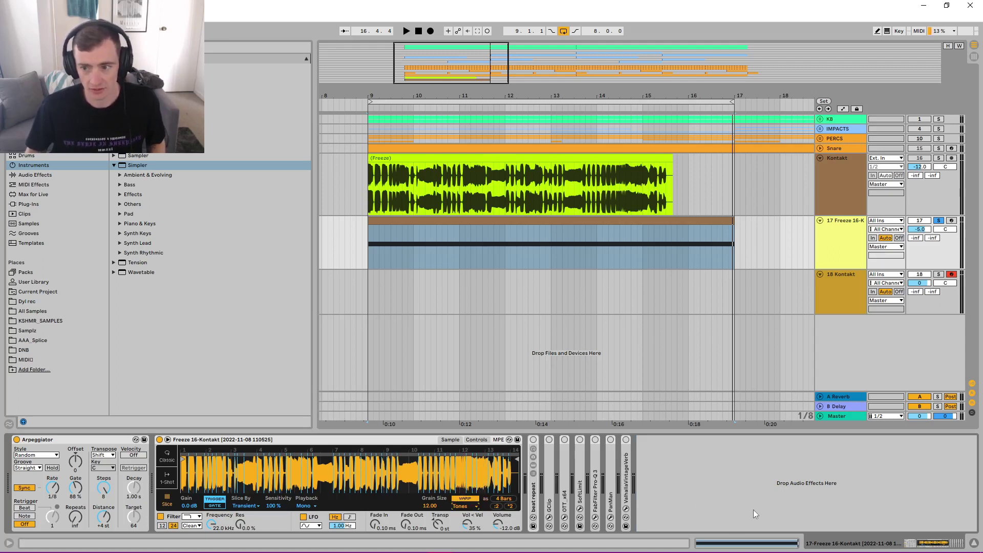
key(space)
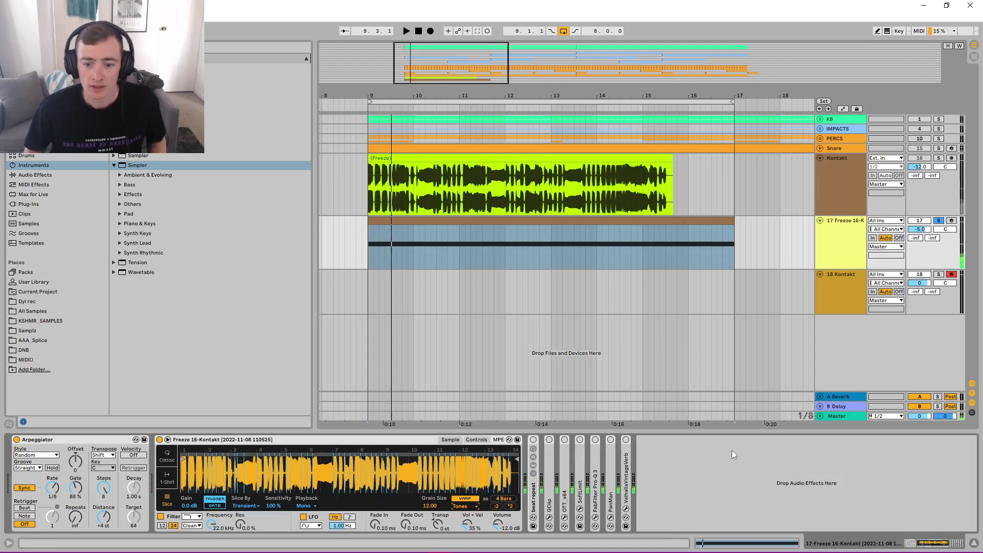
Expand and enable the beat repeat rack on track 17, and audition the result.
double_click(533, 508)
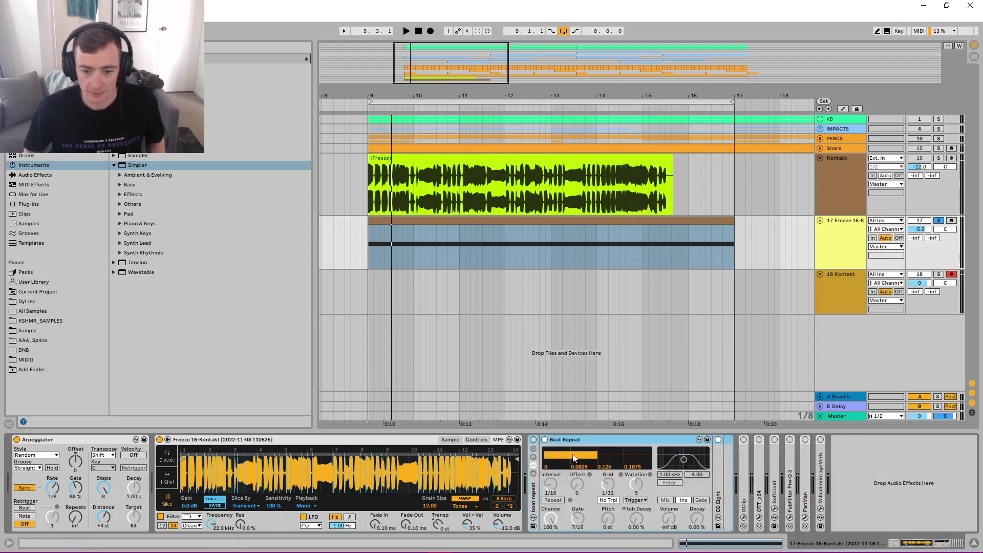
click(533, 440)
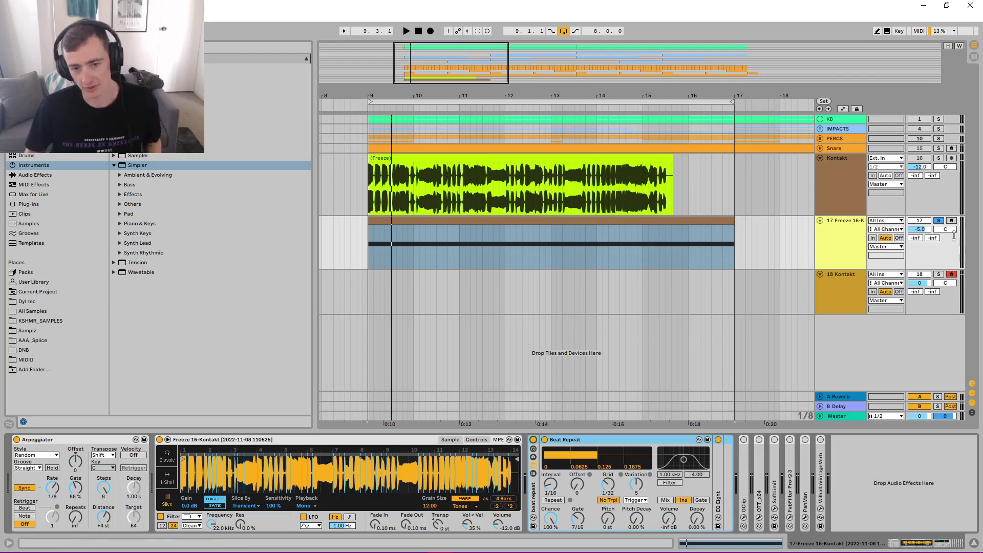
key(space)
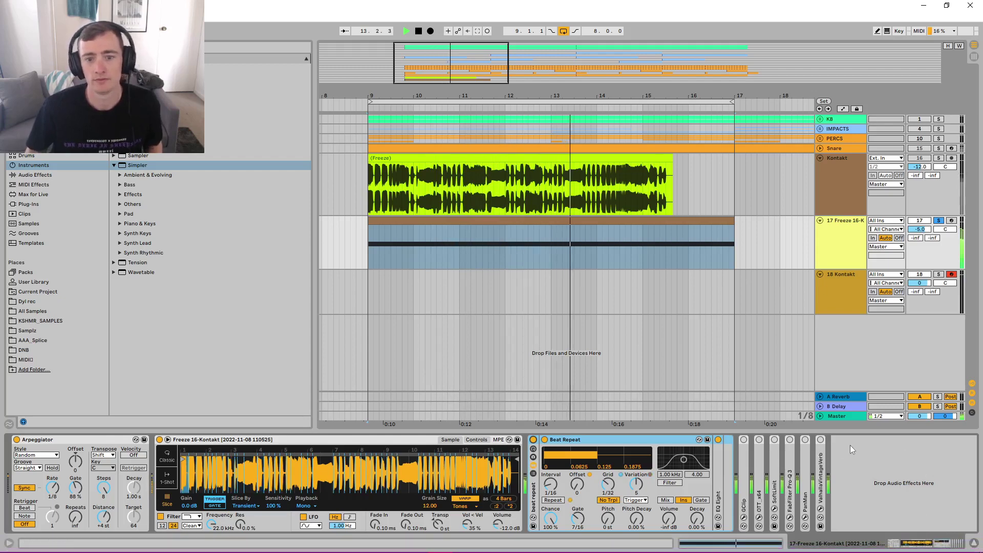
key(space)
Activate the GClip, OTT, SoftLimit, FabFilter Pro-Q 3 and PanMan effects on track 17 and play the loop.
click(744, 503)
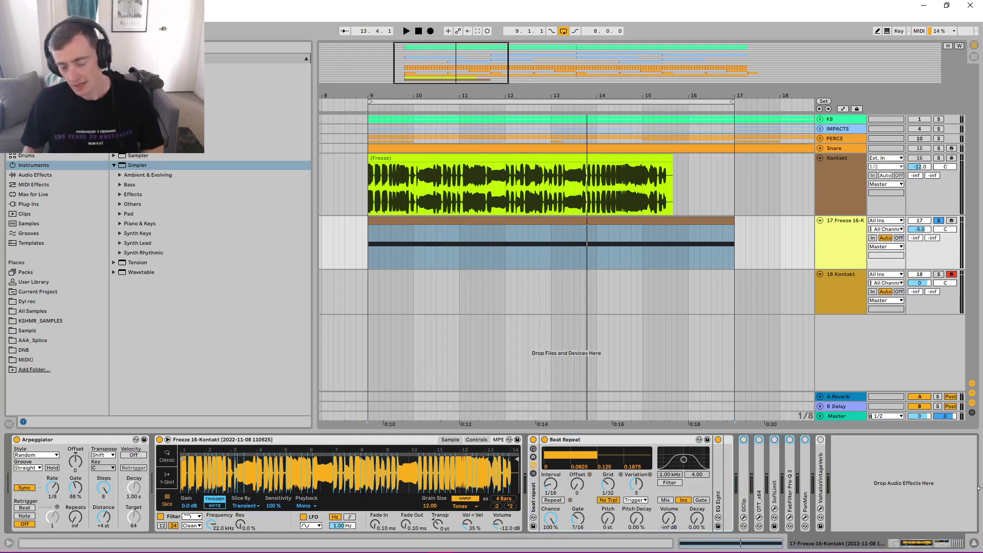
key(0)
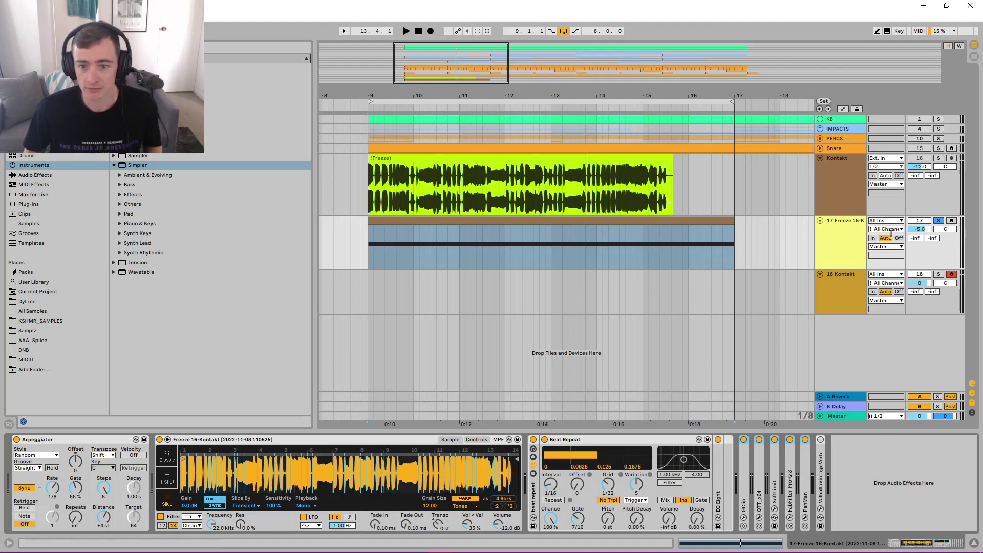
key(space)
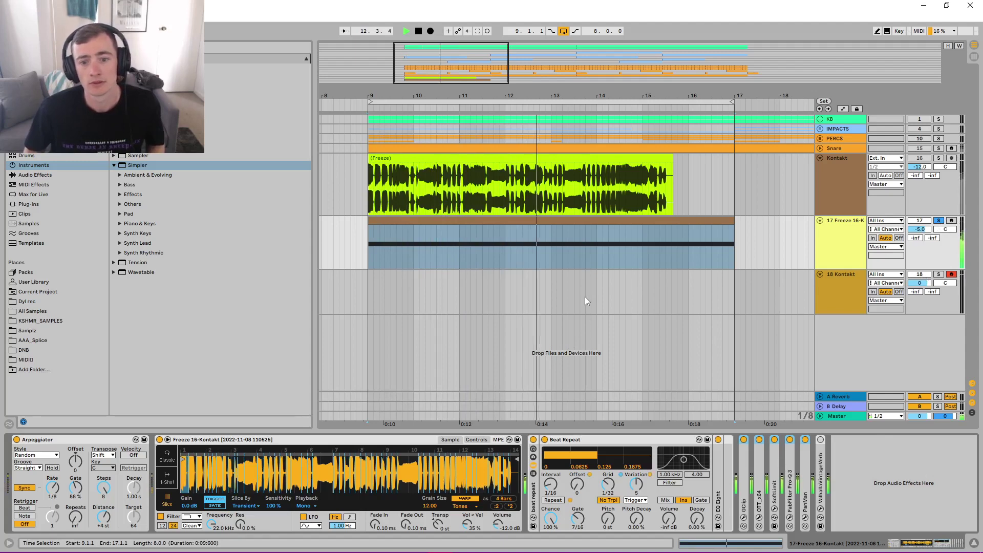
Solo the KB, PERCS and IMPACTS groups alongside track 17 and play the loop to hear the part in context.
key(space)
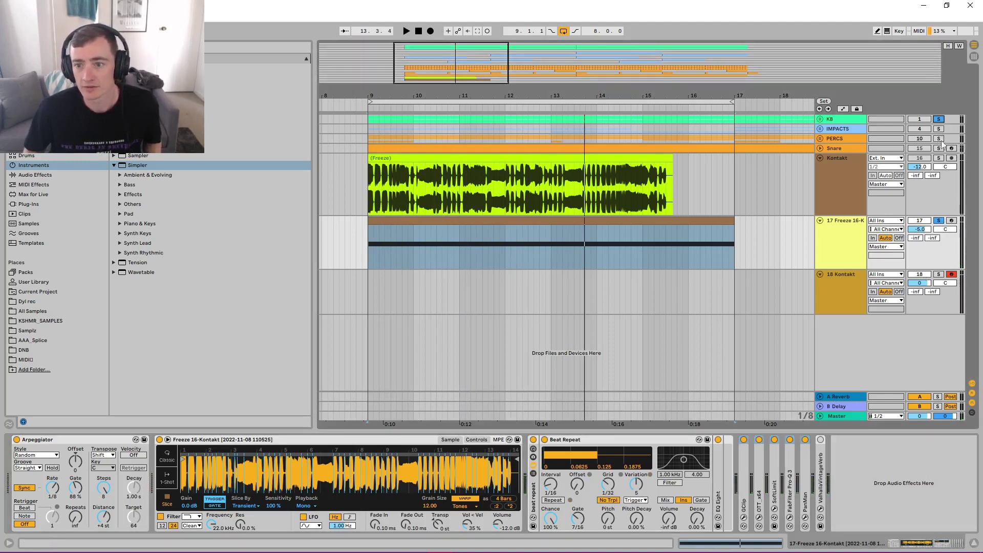
key(space)
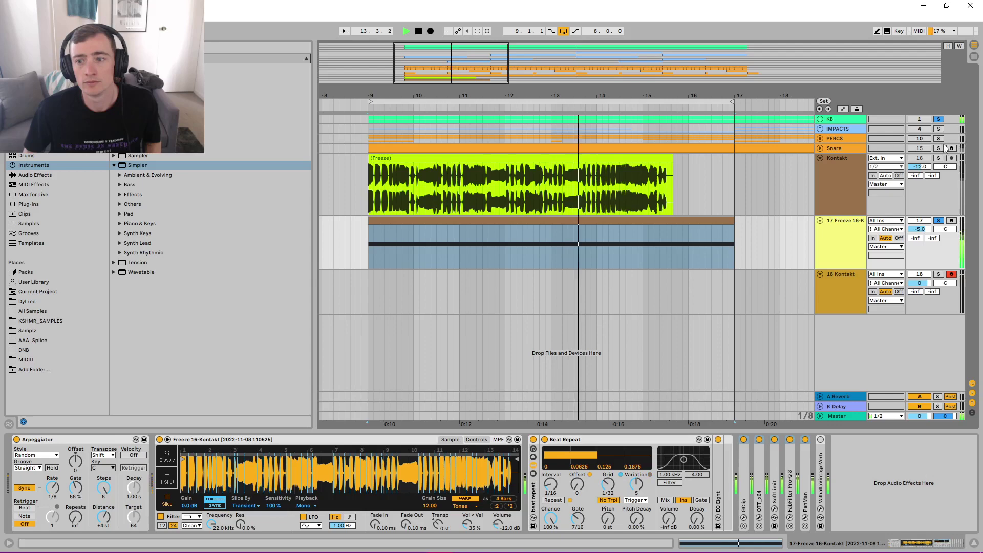
click(938, 138)
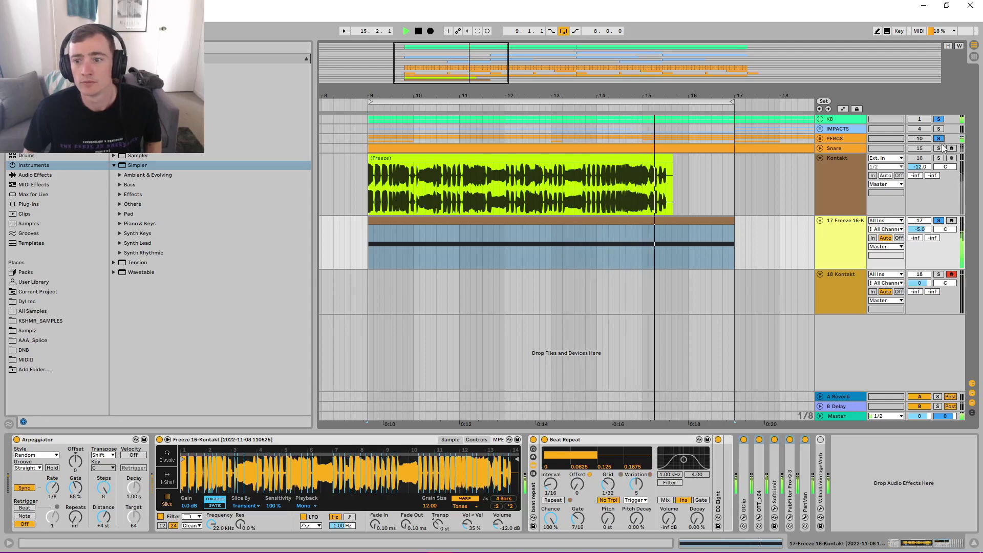
click(938, 129)
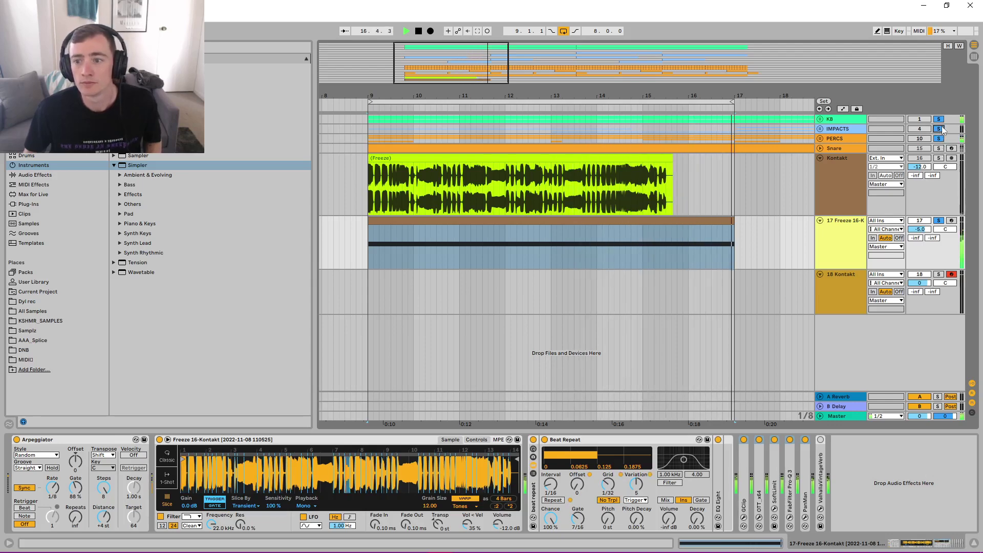
Check track 17's level in the Session mixer, reset its peak reading, return to the Arrangement and stop playback.
key(Tab)
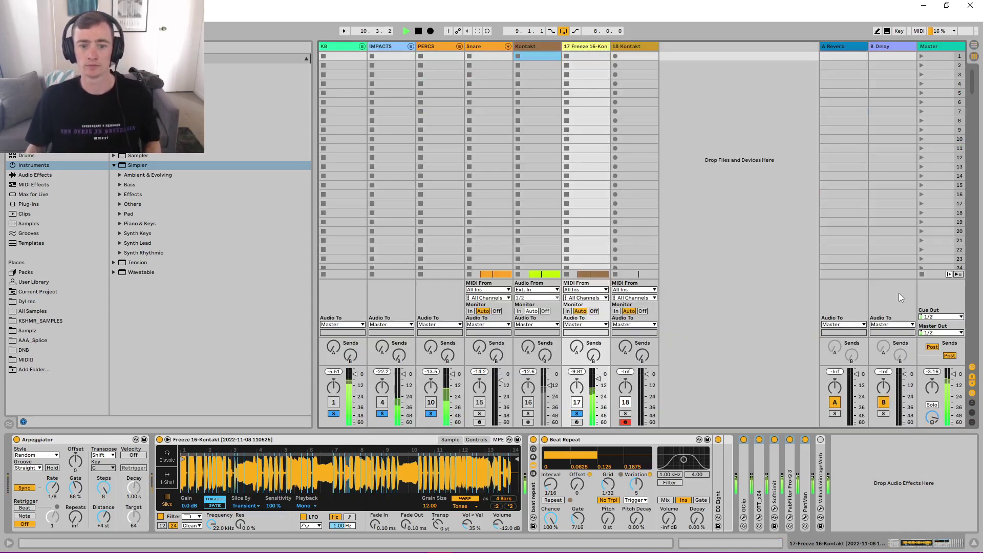
click(577, 371)
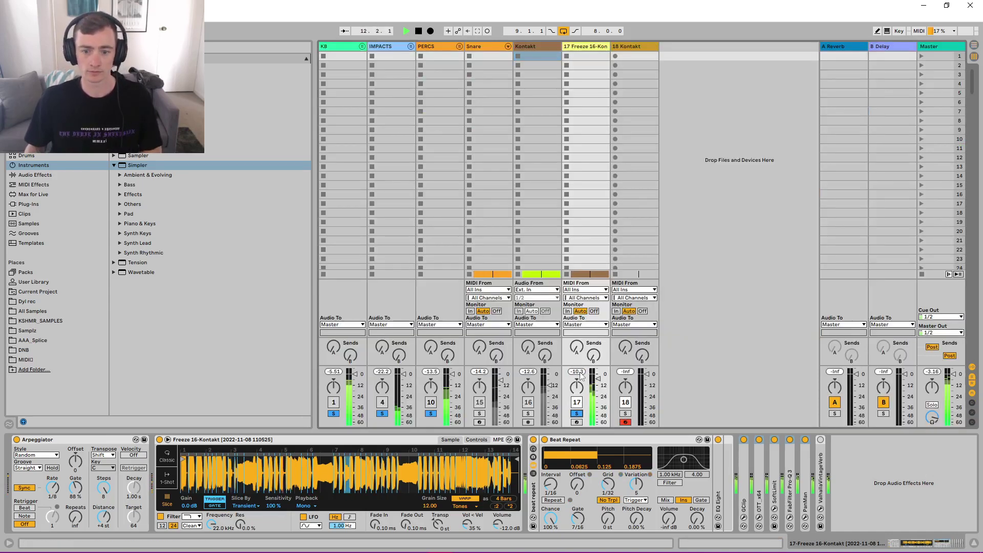
key(Tab)
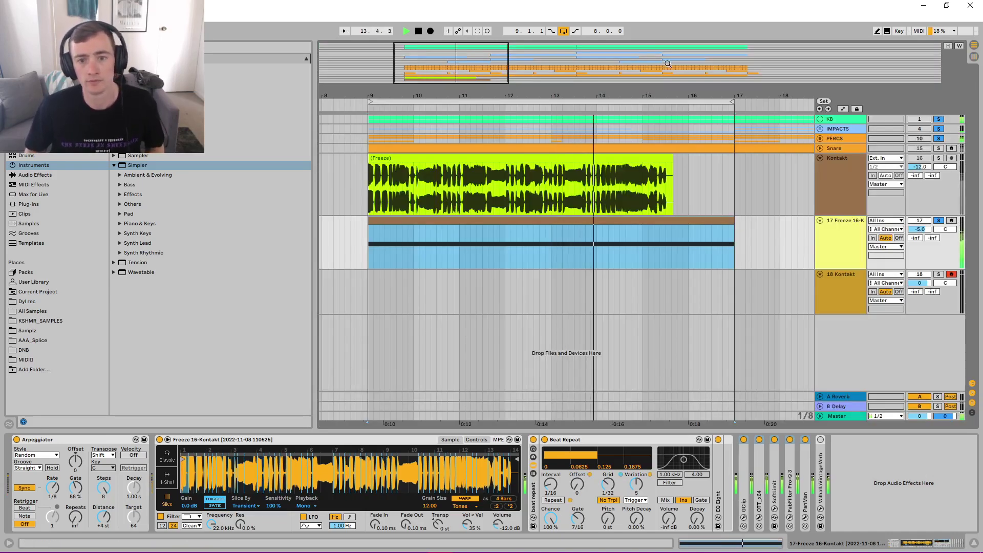
drag(636, 95, 612, 89)
key(space)
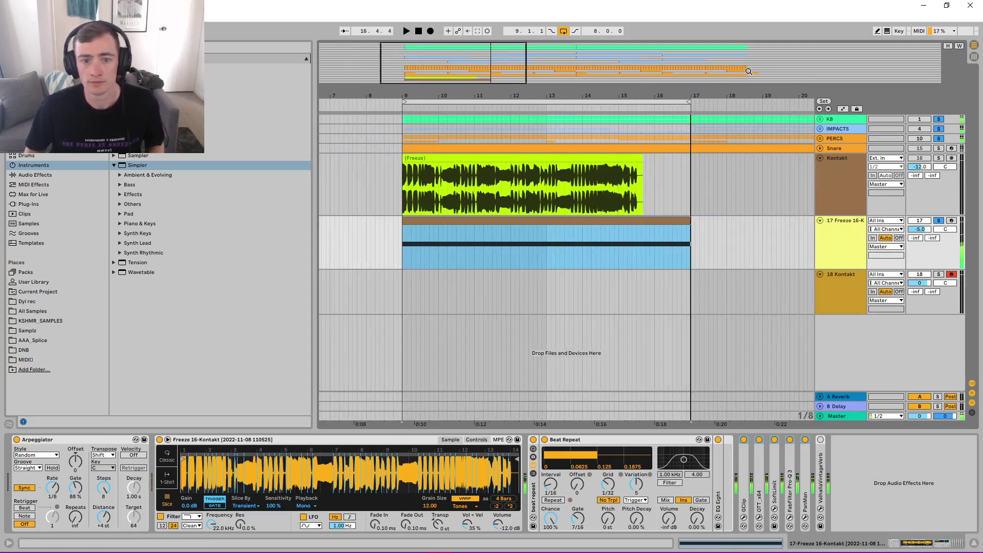
Try to duplicate the eight-bar MIDI clip on track 17.
click(403, 255)
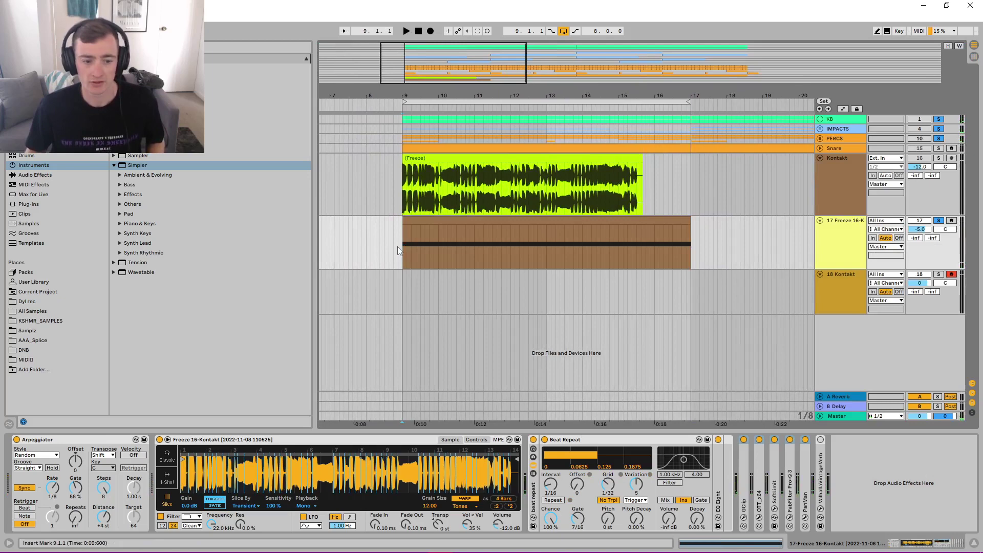
drag(489, 95, 432, 61)
click(440, 221)
key(ctrl+d)
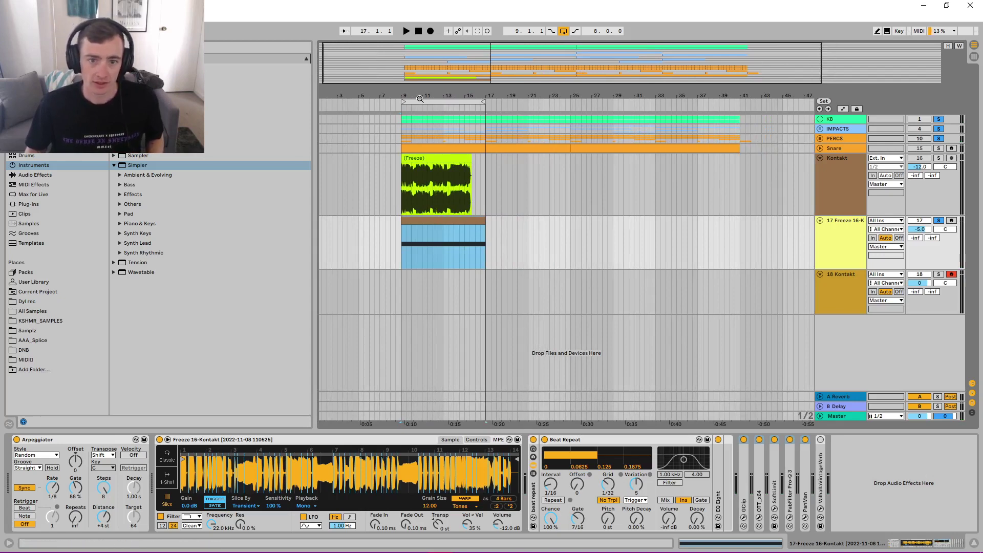
drag(420, 99, 420, 109)
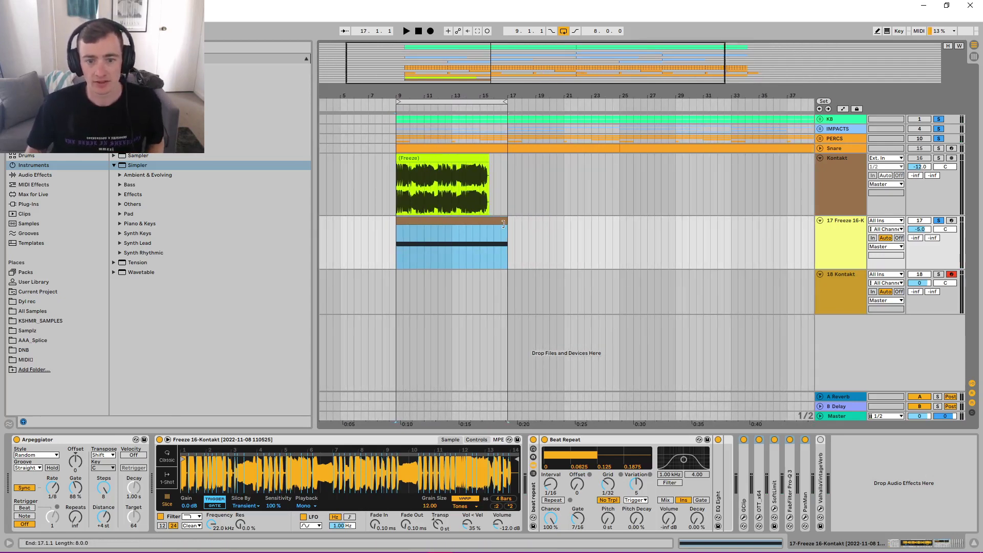
drag(503, 223, 505, 260)
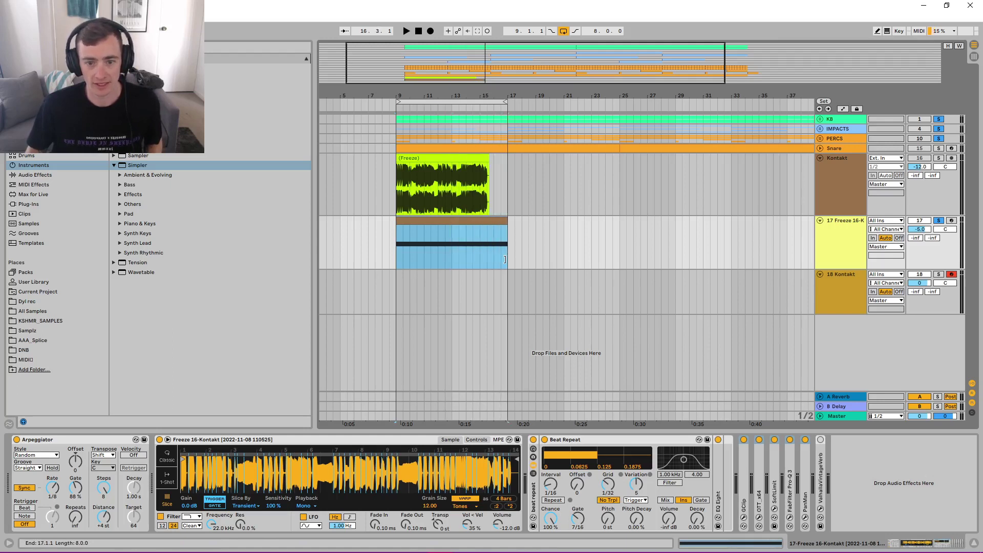
click(576, 440)
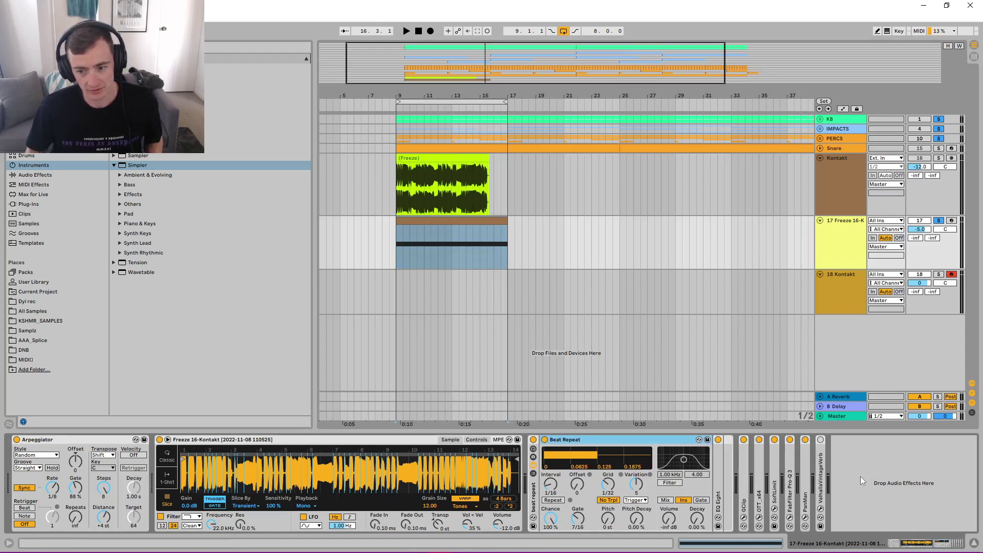
click(940, 472)
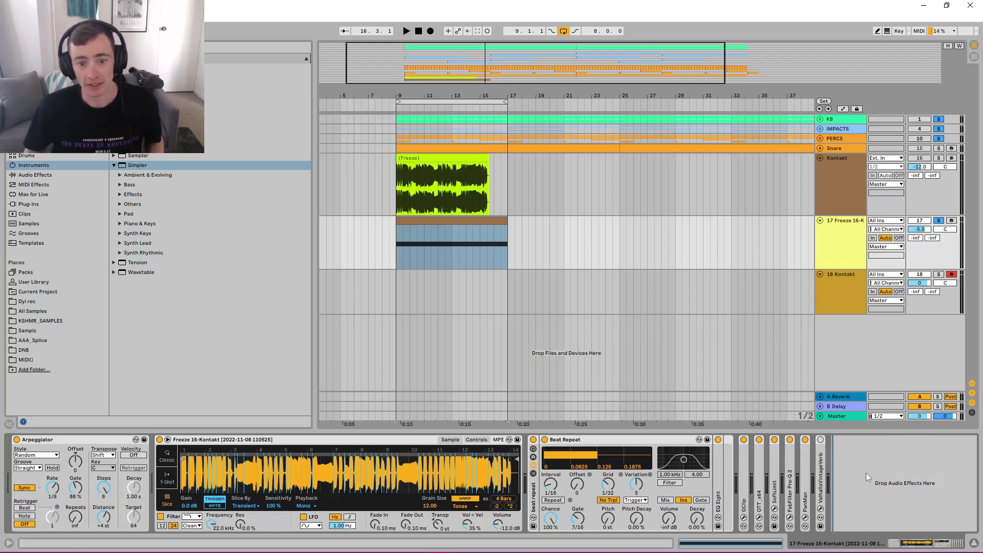
click(394, 266)
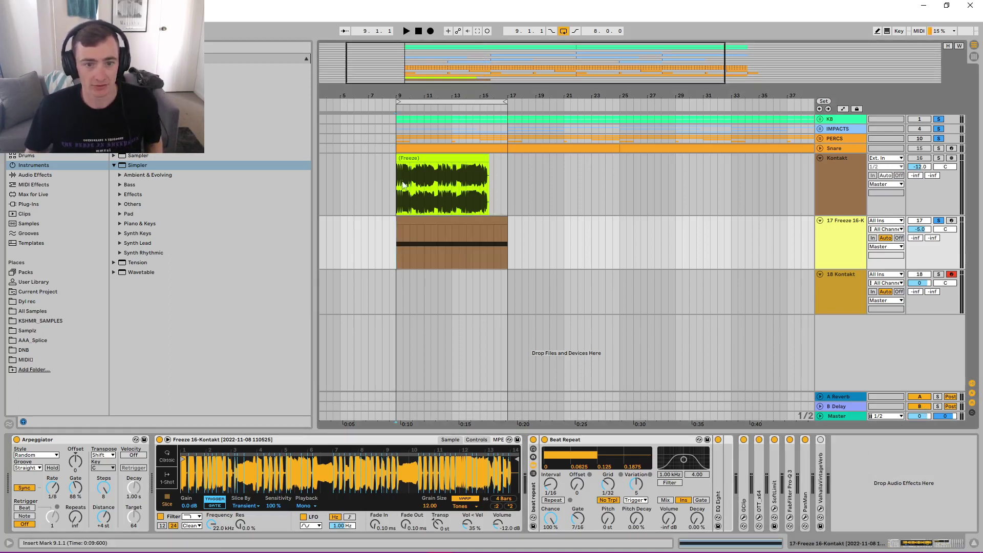
mouse_move(399, 93)
mouse_down()
mouse_move(396, 132)
mouse_move(447, 139)
mouse_move(499, 125)
mouse_up()
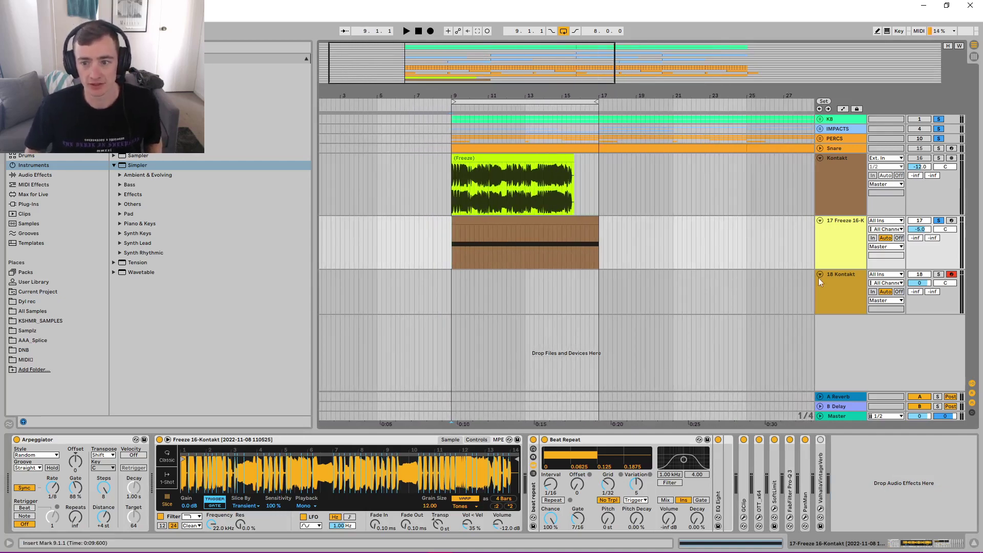
Locate the beat repeat rack's preset in the User Library through hot-swap, and leave hot-swap mode without replacing the rack.
click(533, 518)
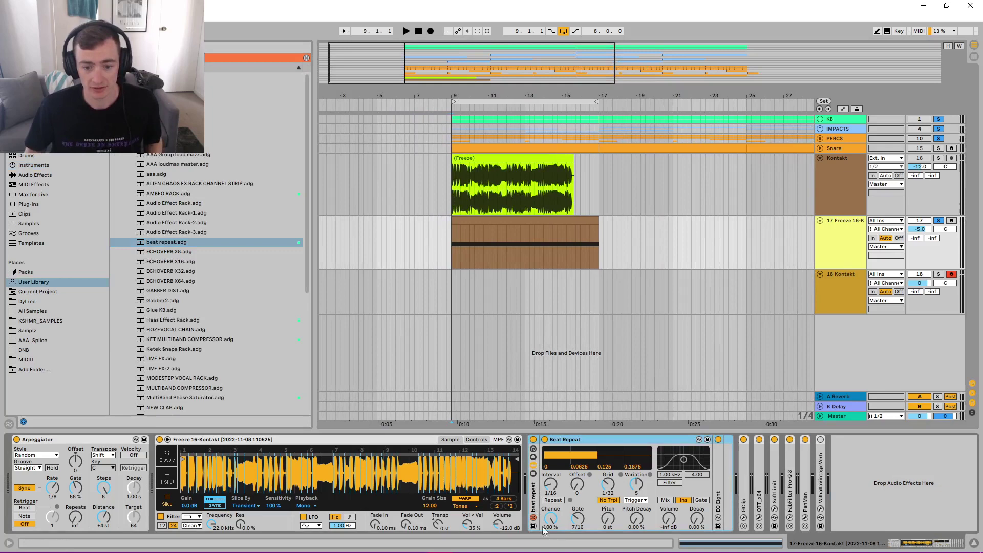
click(533, 517)
click(887, 478)
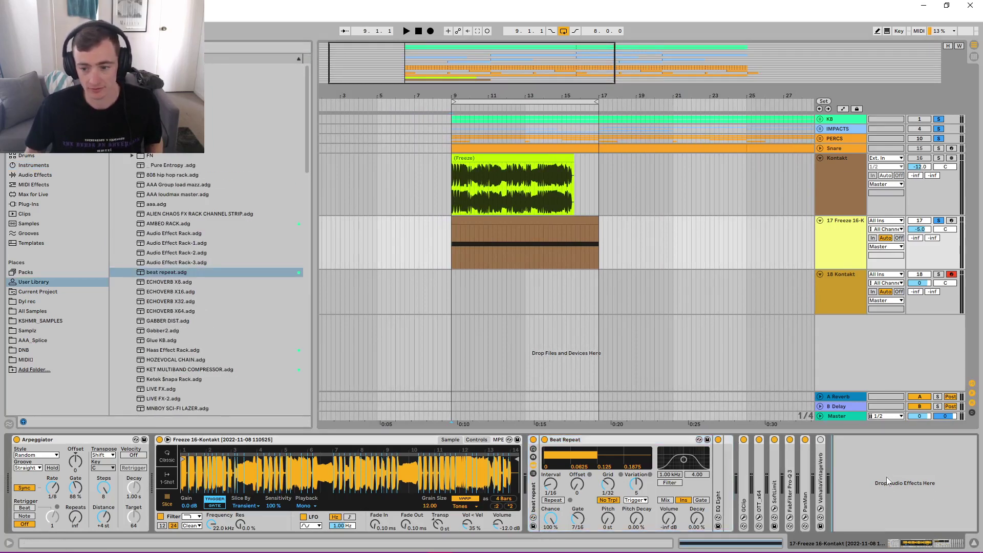
click(570, 441)
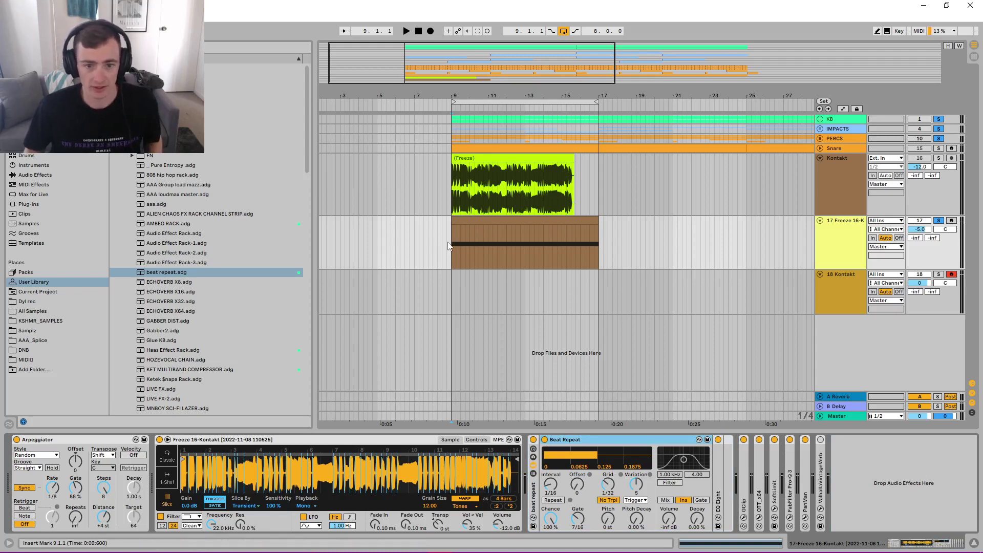
Select the Kontakt audio track that holds the frozen clip.
click(475, 228)
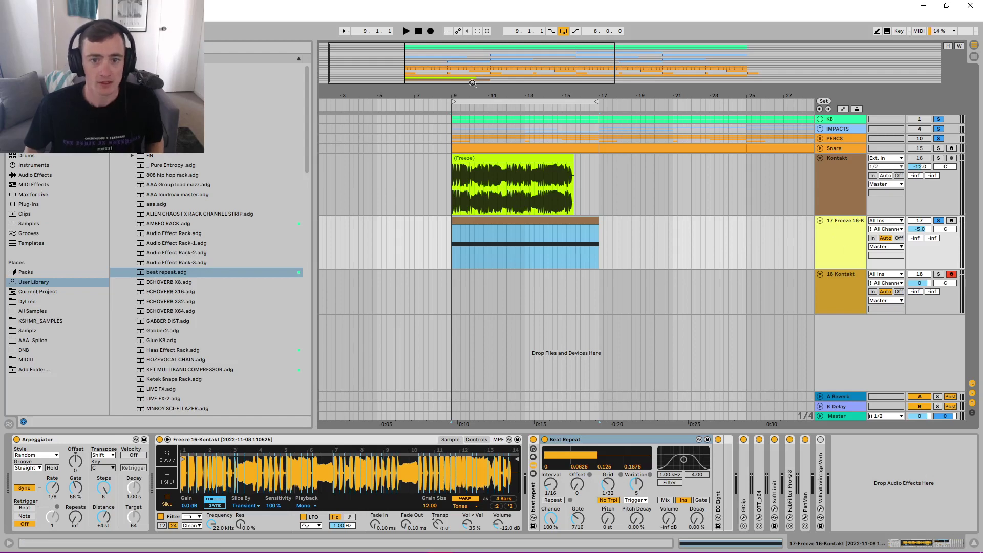
drag(463, 92, 421, 138)
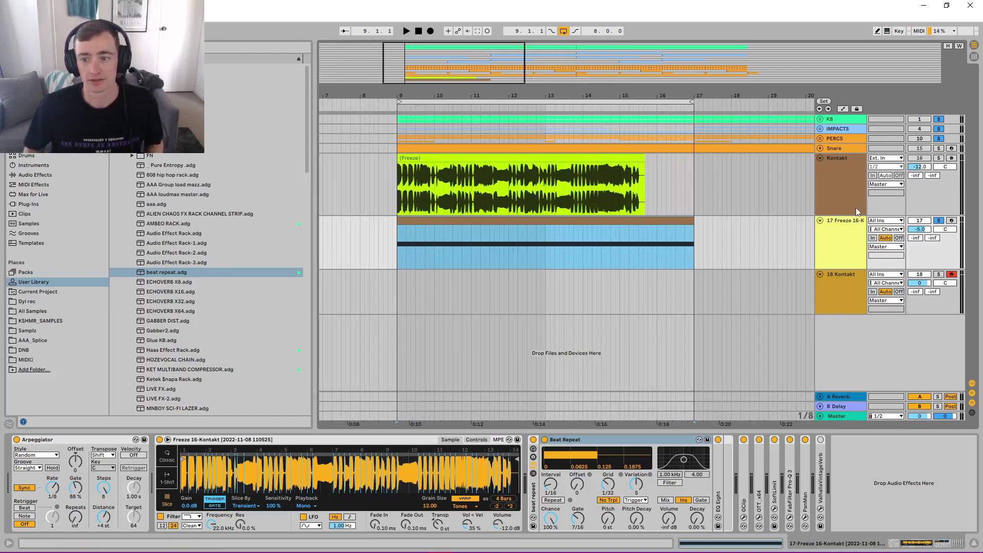
click(854, 190)
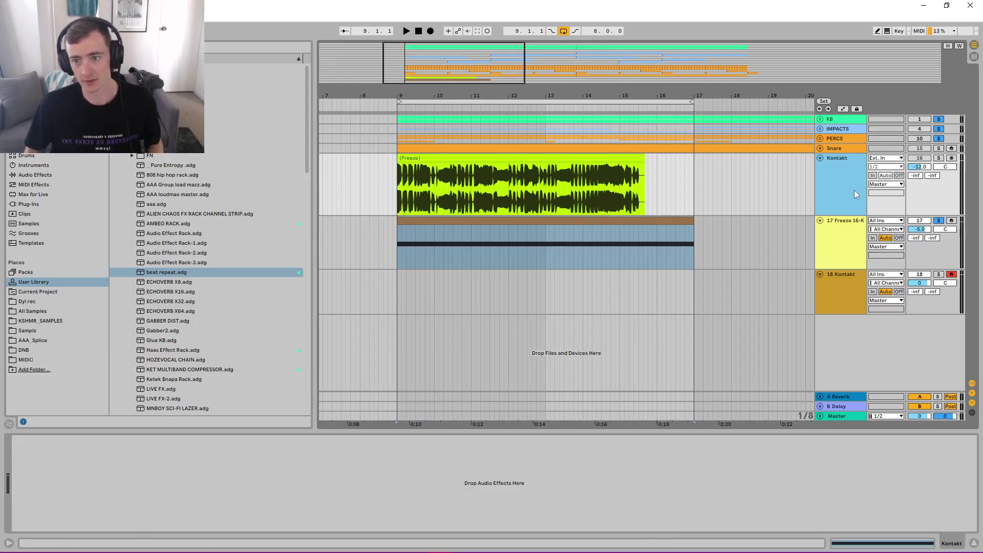